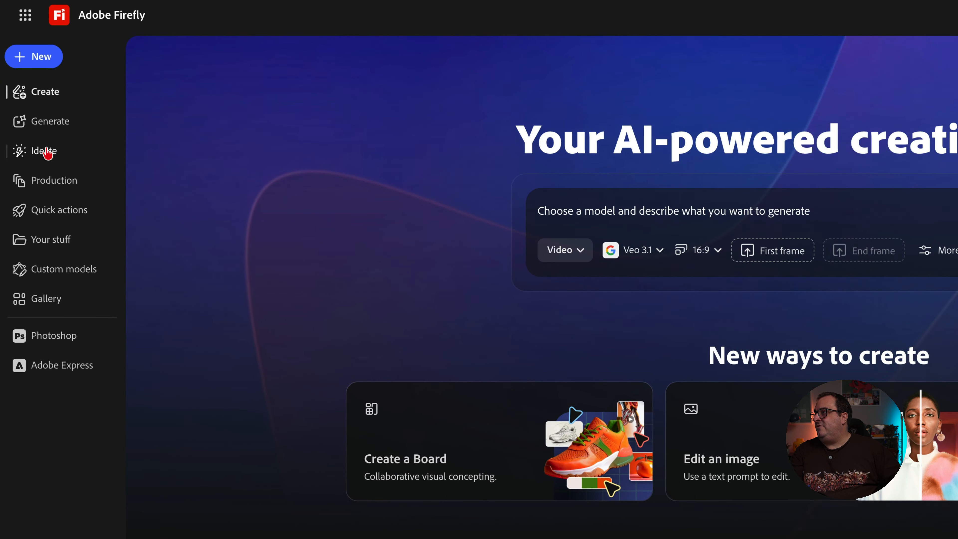
Open the Ideate area and select the living room photo together with both floral wallpaper images on the Wallpaper Swap board.
left_click(46, 151)
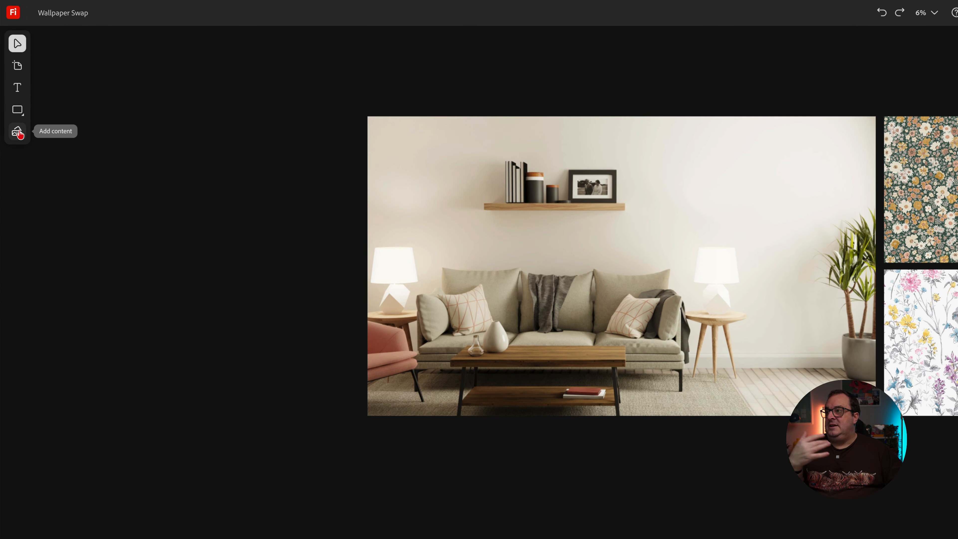
left_click(623, 226)
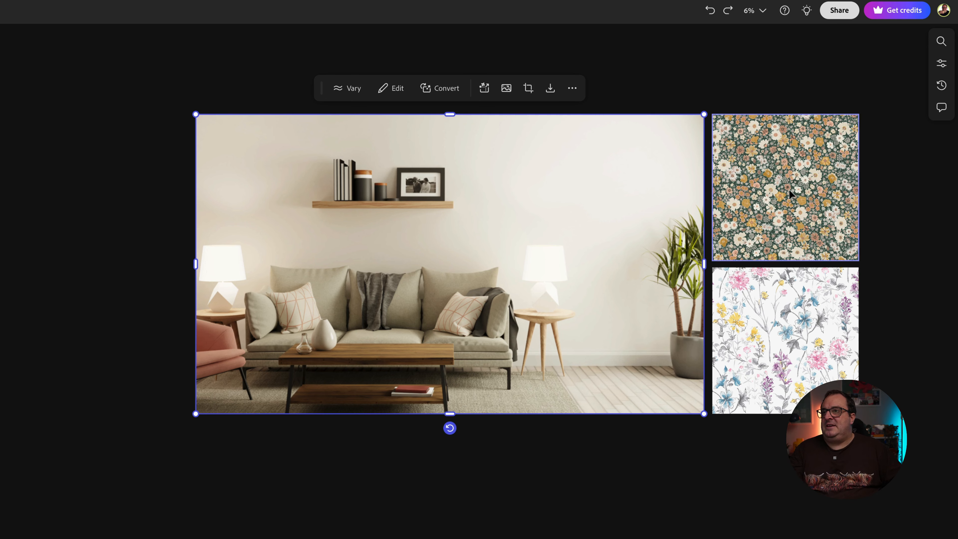
left_click(789, 188)
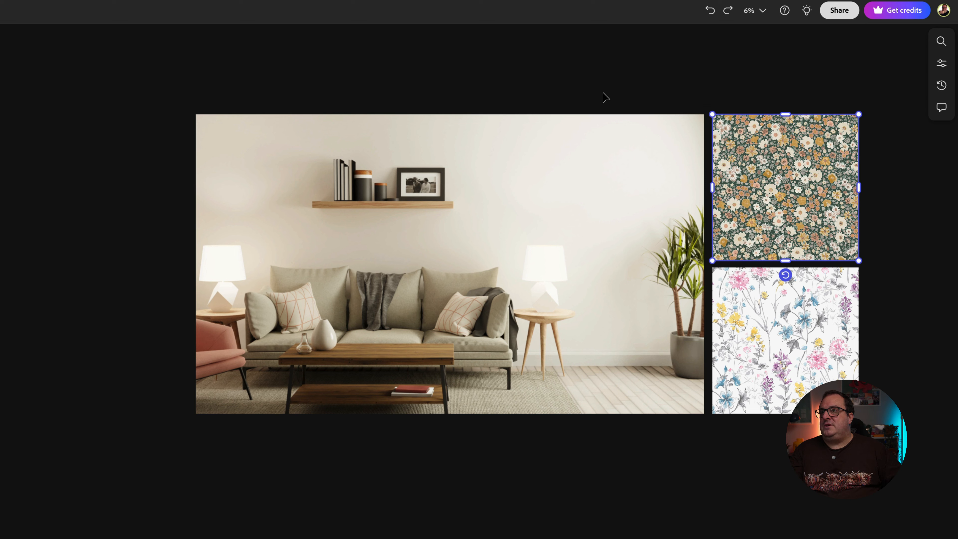
left_click_drag(602, 90, 784, 341)
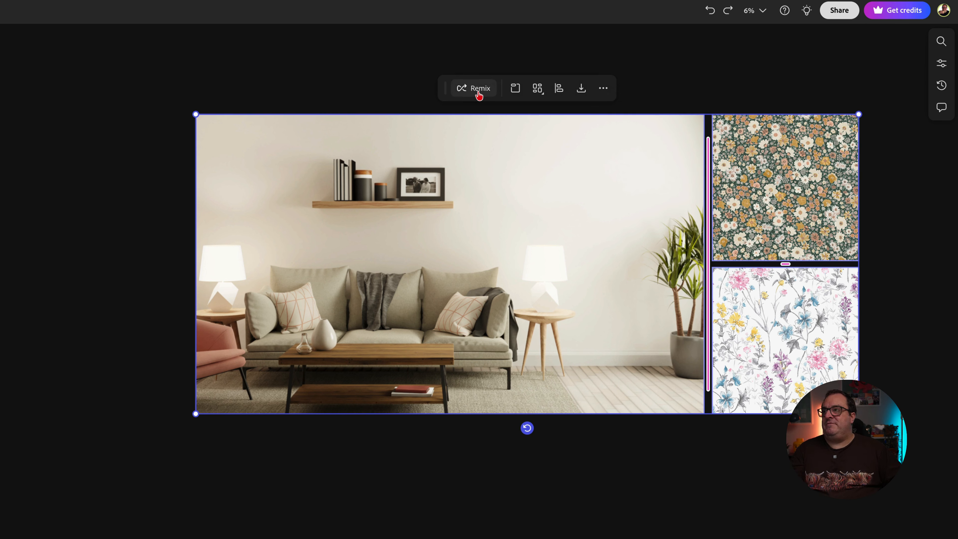
left_click(879, 366)
Examine the grid of living room and flower images on the board, including the green sofa room in close-up.
scroll(878, 362, "right", 5)
scroll(878, 362, "down", 2)
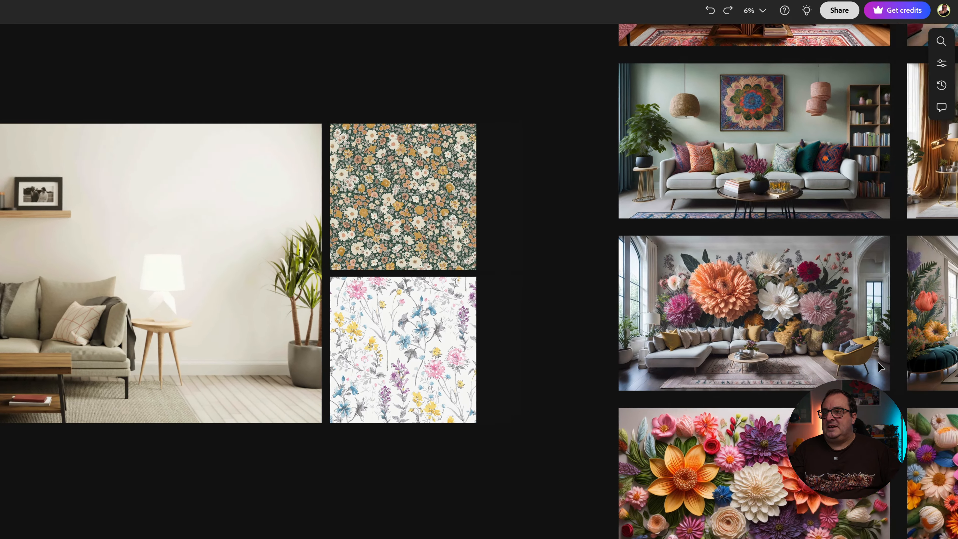
scroll(649, 355, "right", 3)
scroll(623, 359, "up", 3)
scroll(624, 359, "right", 10)
scroll(623, 359, "up", 2)
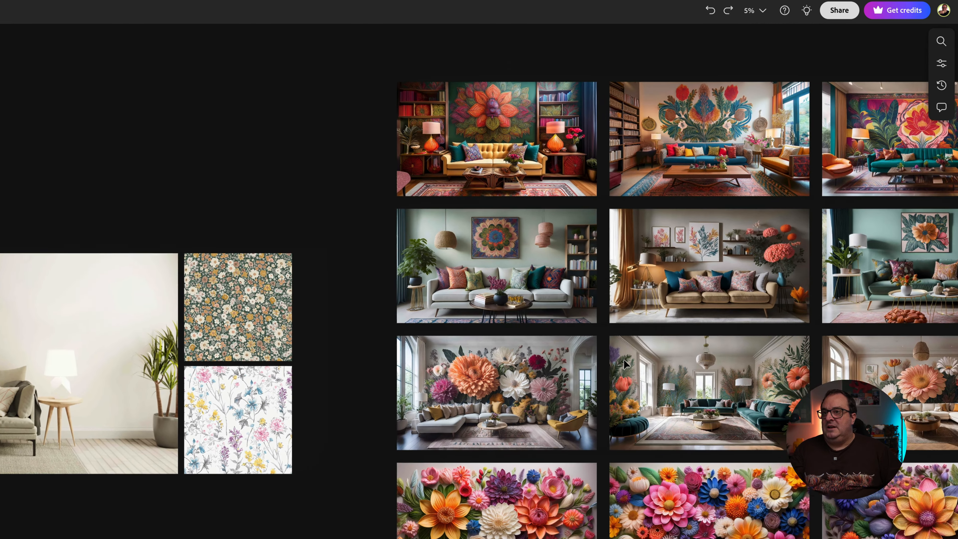
scroll(571, 342, "right", 4)
scroll(571, 342, "down", 1)
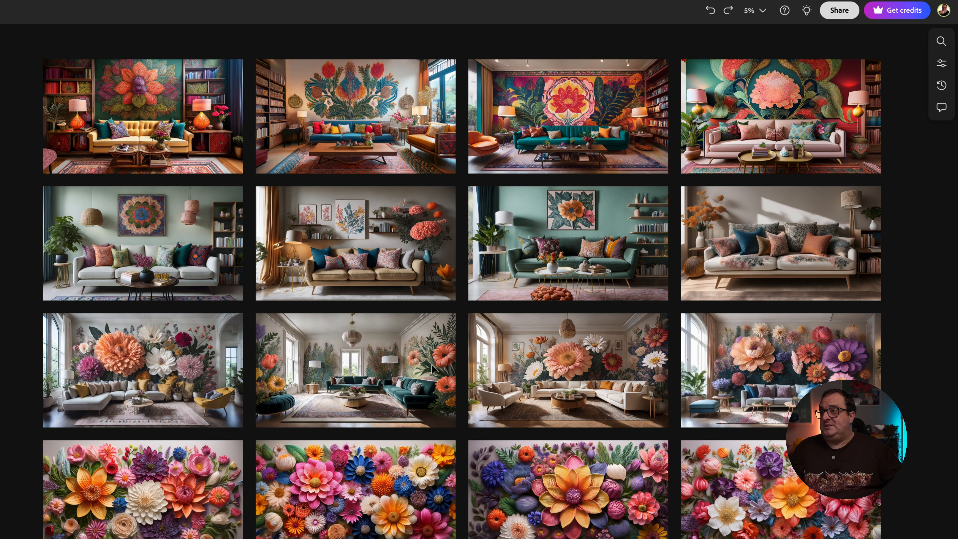
scroll(578, 252, "up", 3)
scroll(579, 250, "up", 3)
scroll(578, 250, "left", 1)
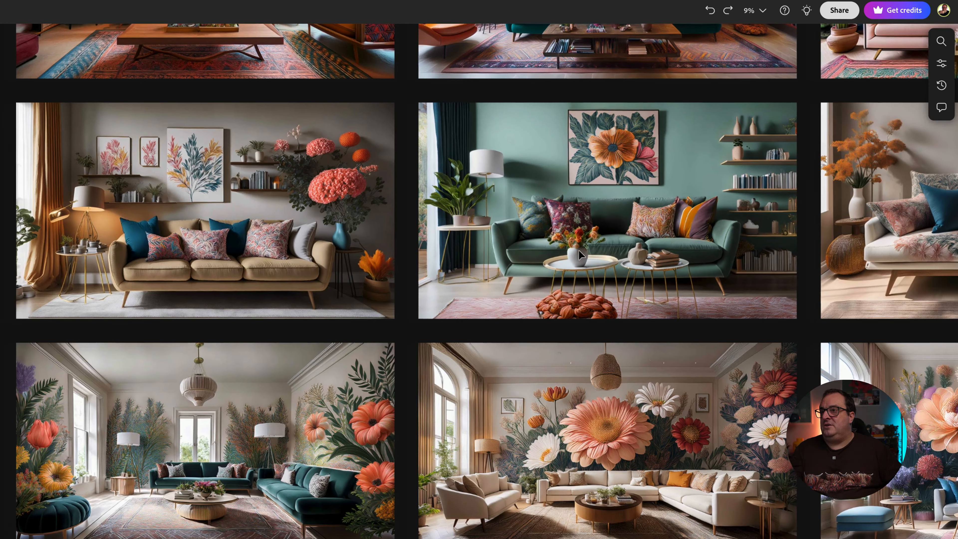
left_click(578, 251)
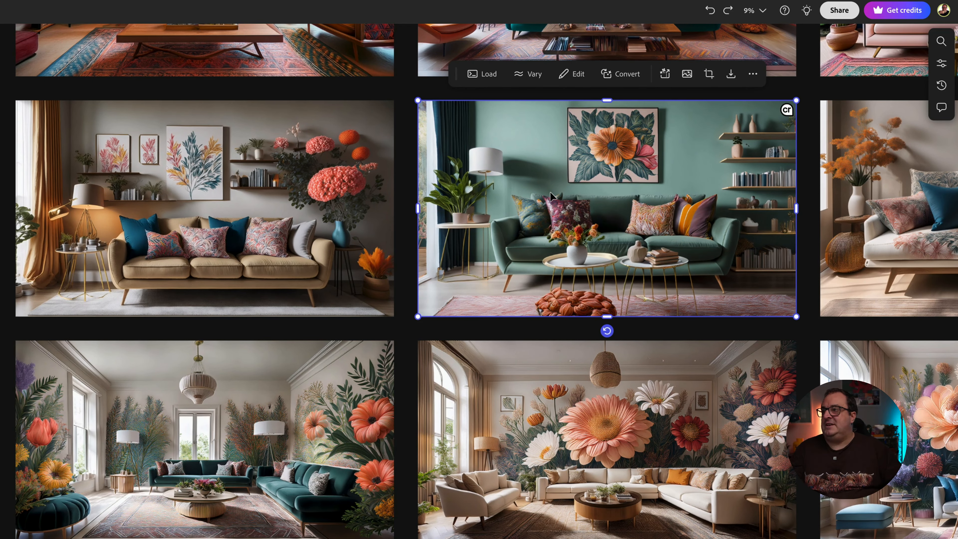
scroll(550, 191, "down", 5)
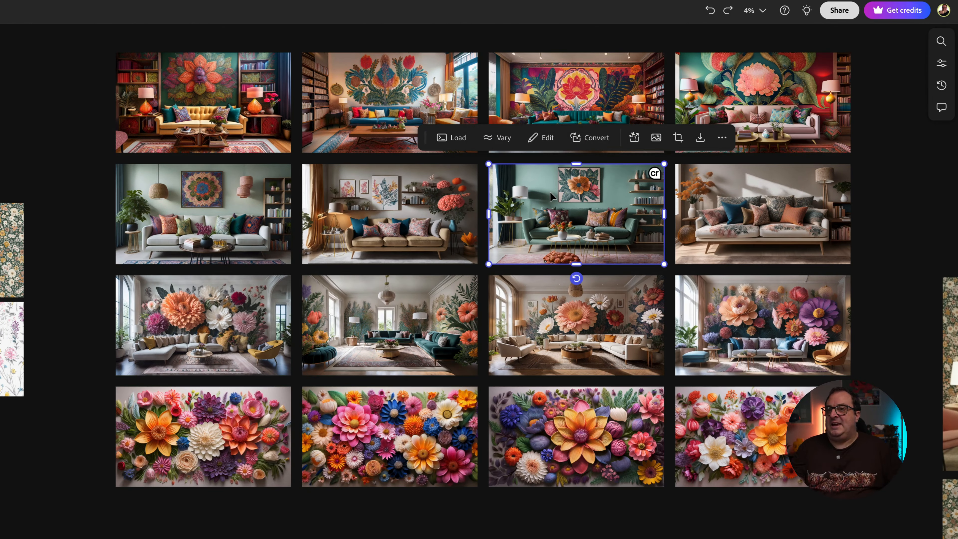
scroll(204, 428, "left", 10)
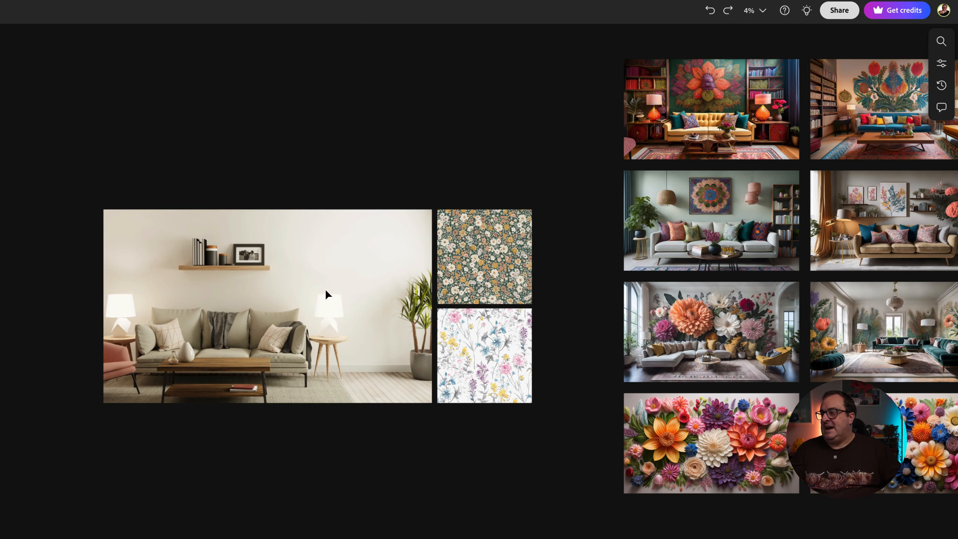
Start an image generation from the plain-wall living room photo and clear both existing reference images from the prompt.
left_click(327, 294)
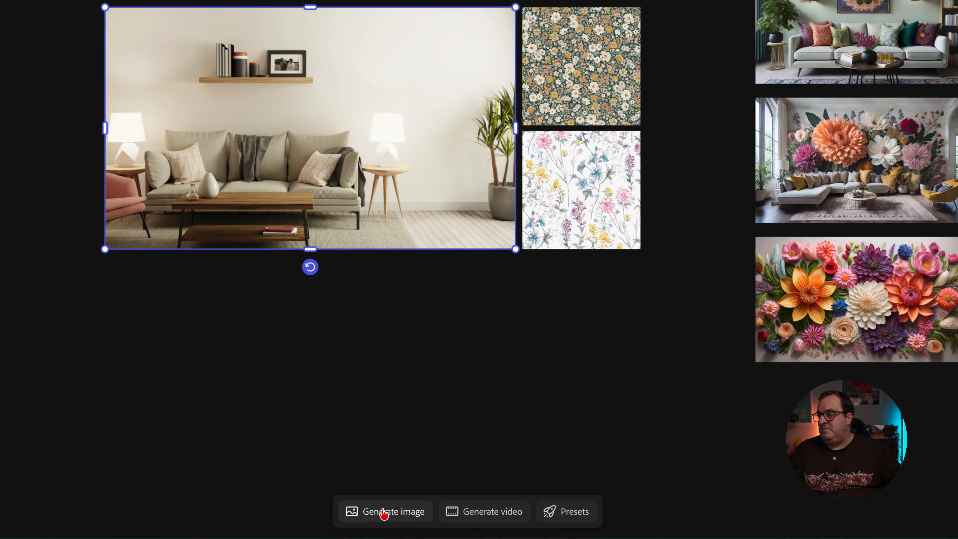
left_click(383, 512)
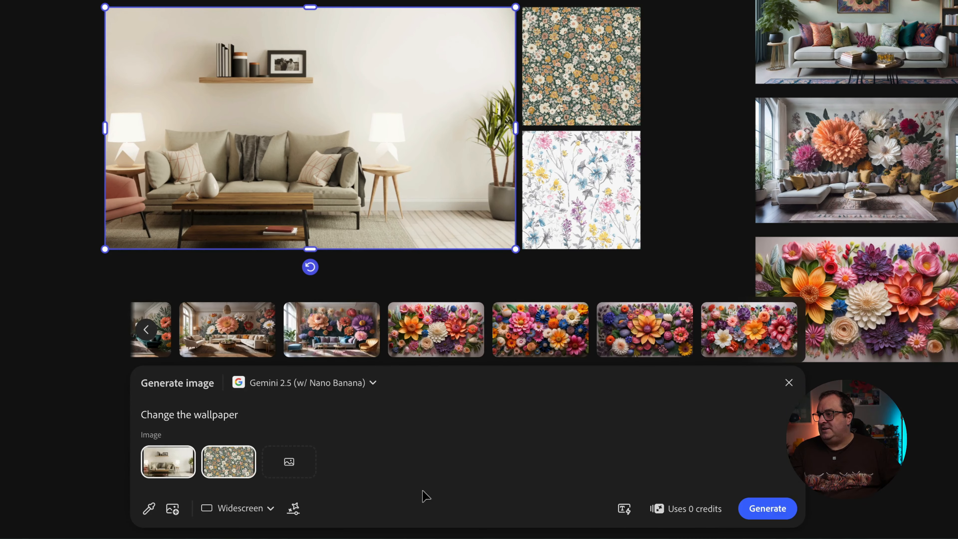
mouse_move(169, 468)
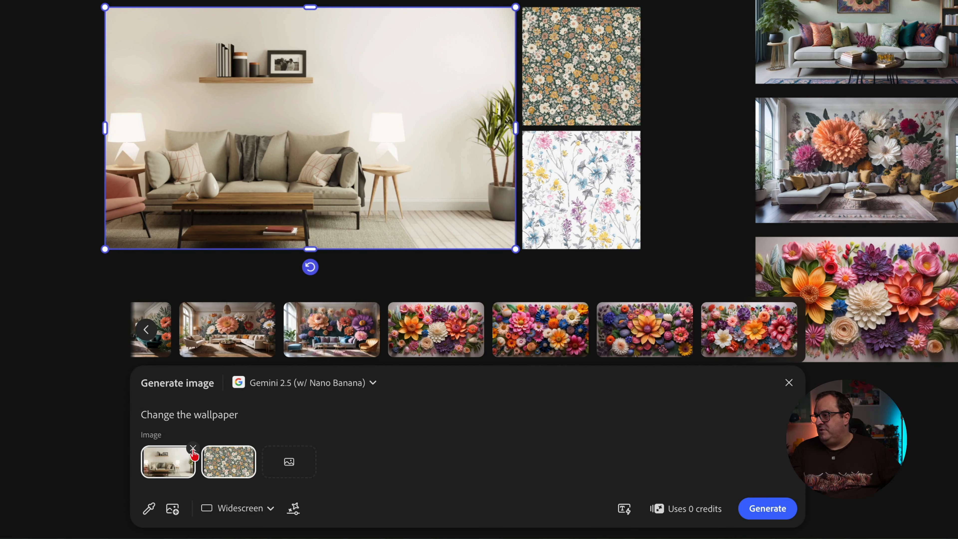
left_click(193, 448)
left_click(193, 449)
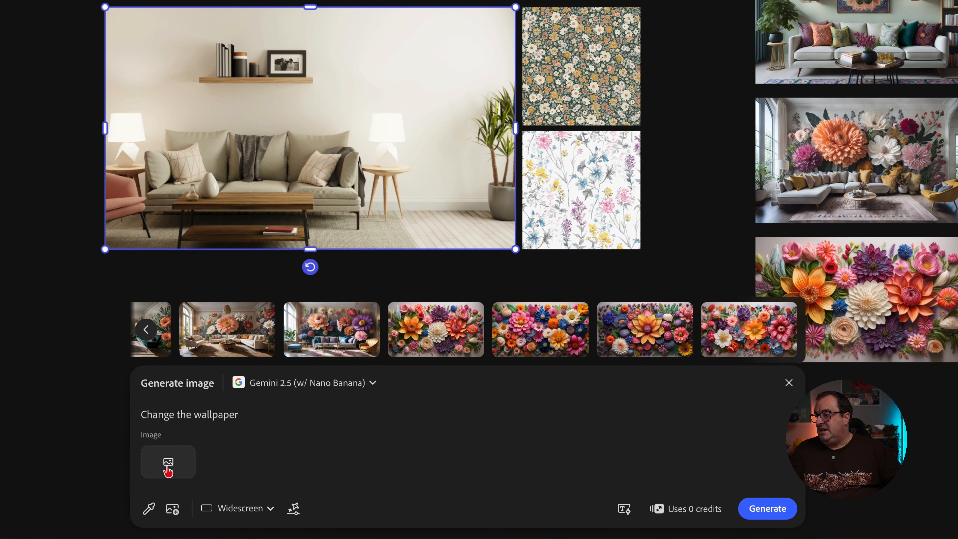
Add the plain-wall living room photo and the dark green floral wallpaper from the board as reference images.
left_click(167, 468)
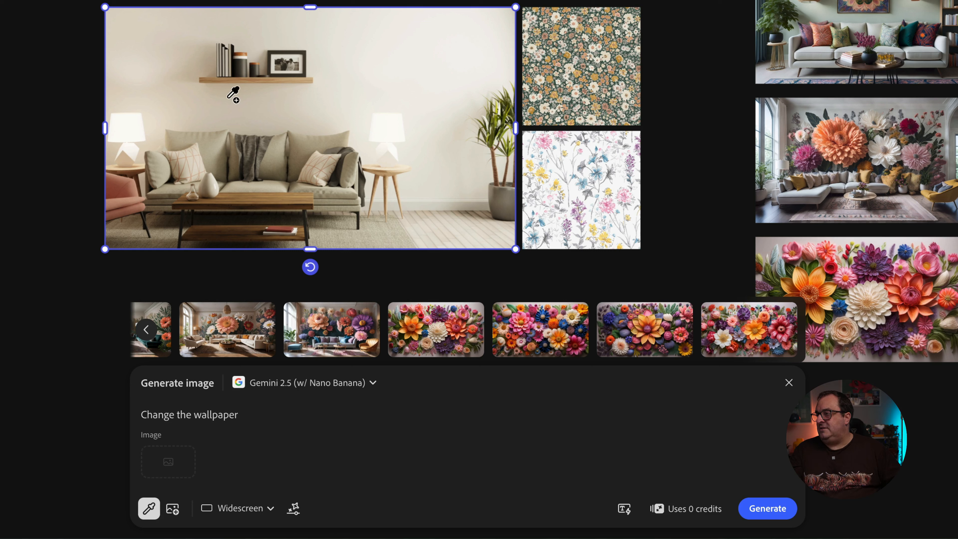
left_click(229, 97)
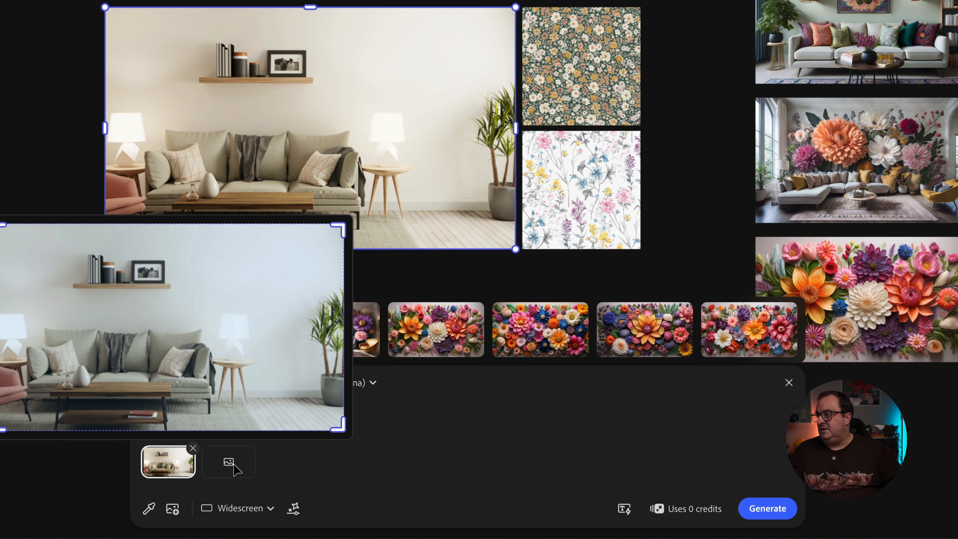
left_click(230, 467)
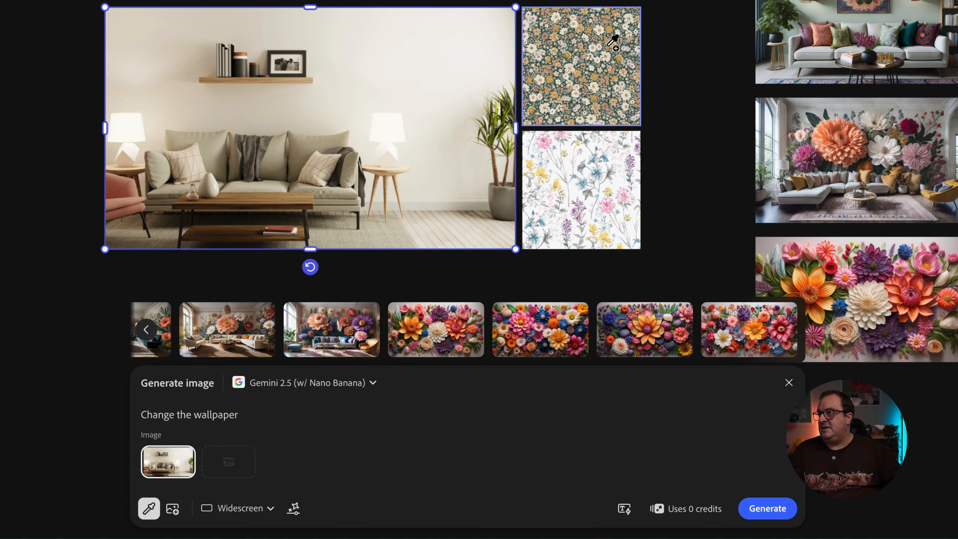
left_click(593, 55)
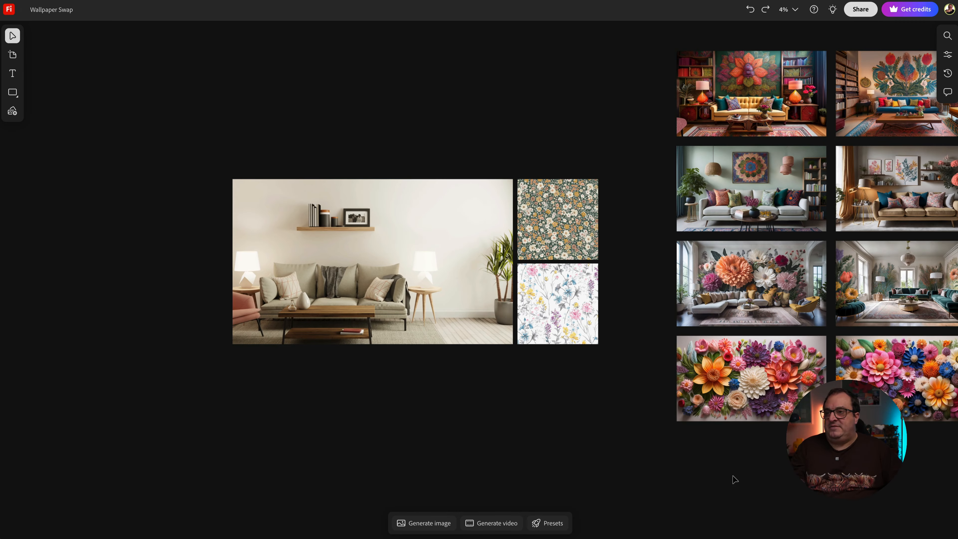
Examine the upper living room image with the dark floral wallpaper, checking the wall, sofa, lamps and shelf in detail.
scroll(795, 471, "down", 3)
scroll(795, 471, "right", 10)
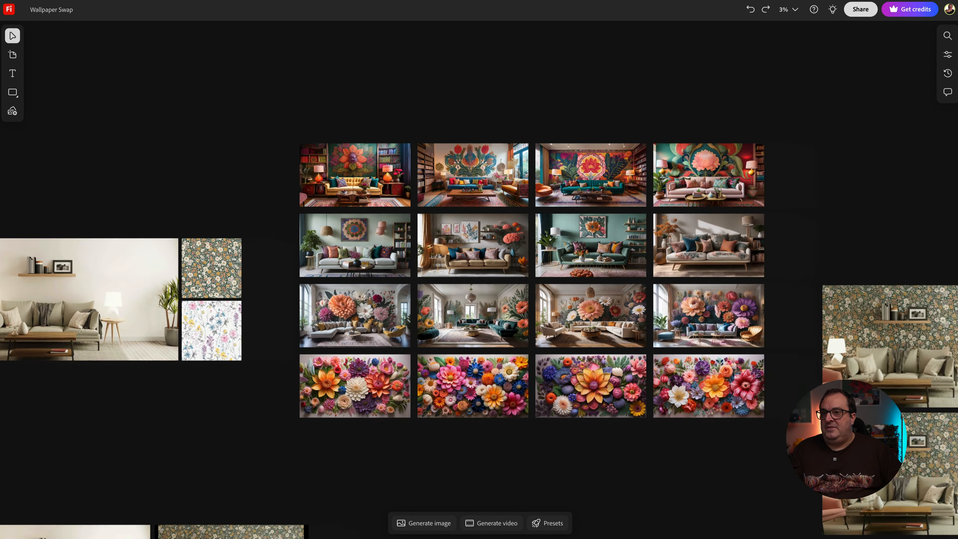
scroll(479, 264, "right", 10)
scroll(479, 264, "down", 3)
scroll(860, 305, "up", 6)
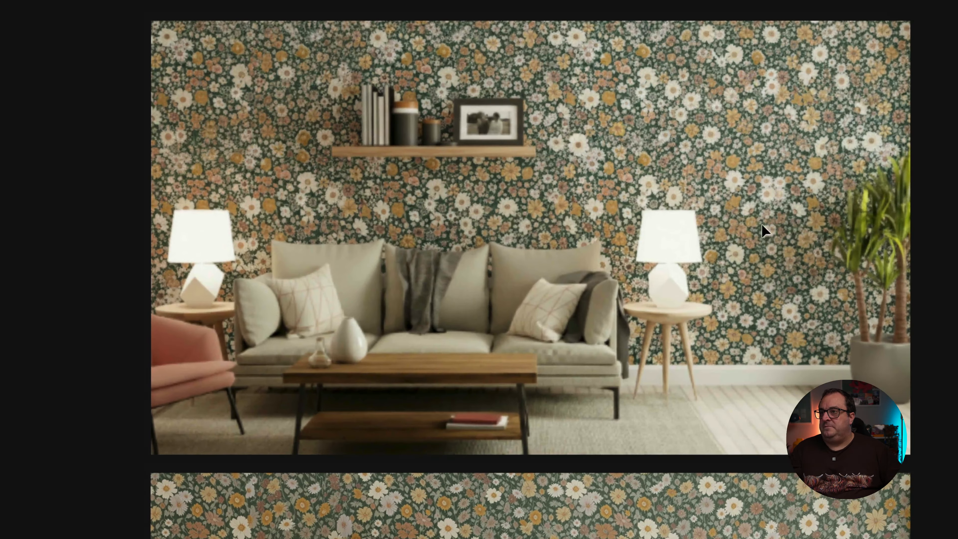
left_click(630, 213)
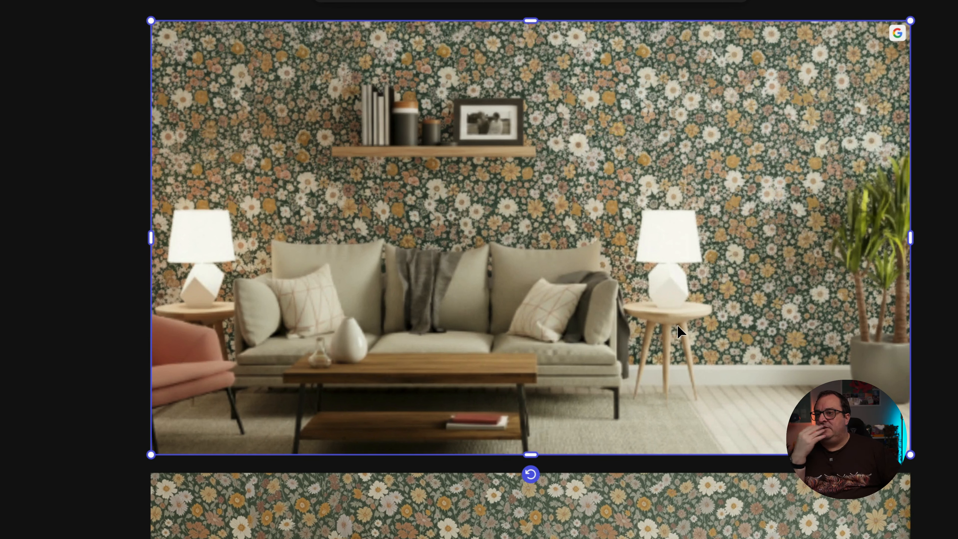
scroll(679, 336, "up", 5)
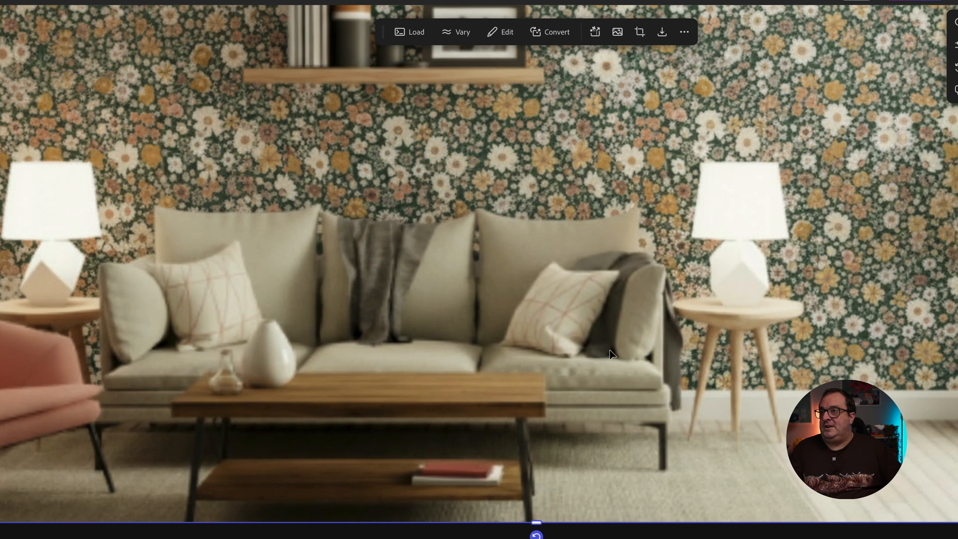
scroll(610, 350, "down", 3)
scroll(815, 268, "up", 1)
scroll(816, 268, "up", 2)
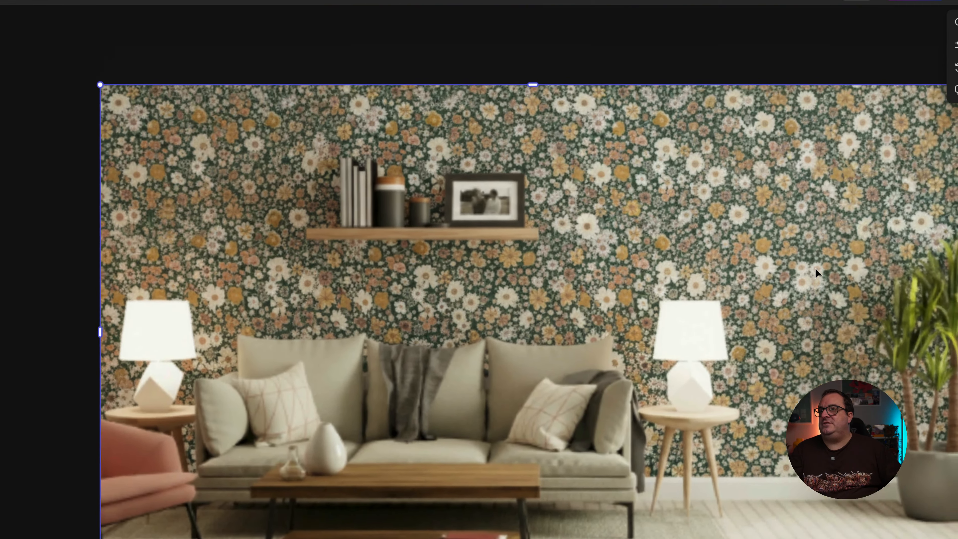
scroll(814, 268, "right", 1)
scroll(815, 267, "down", 2)
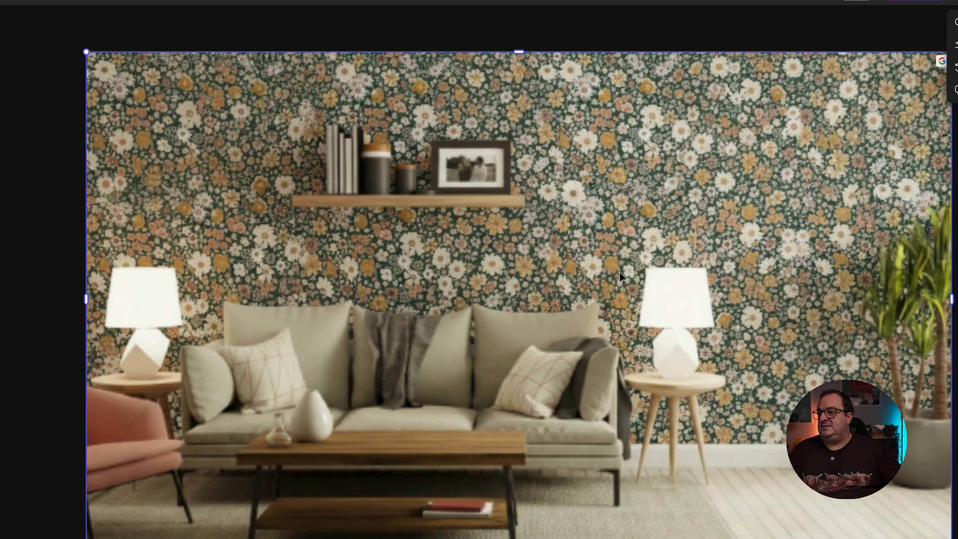
scroll(619, 271, "down", 3)
scroll(633, 271, "down", 1)
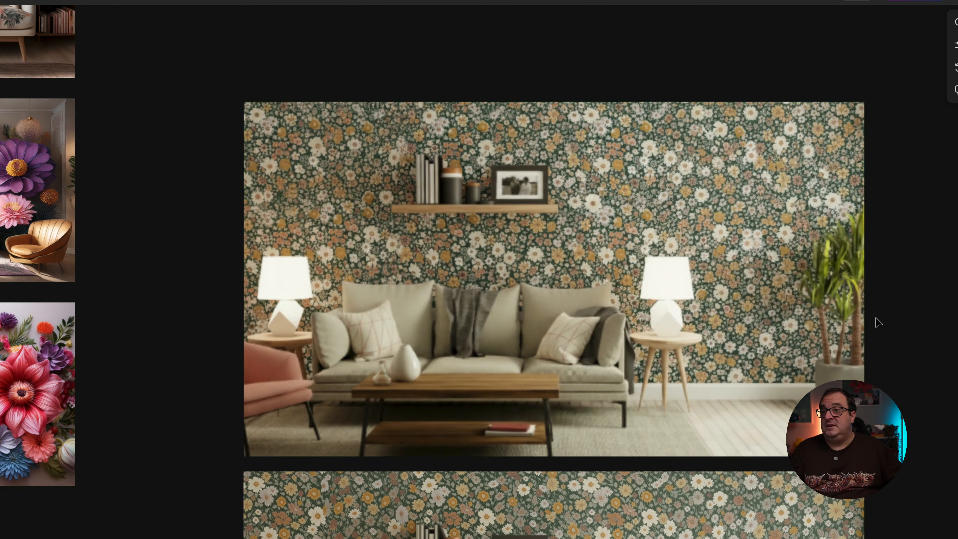
Inspect the lower version of the wallpapered living room image, checking its sharpness and the shelf, lamp and cushion details.
scroll(875, 317, "down", 6)
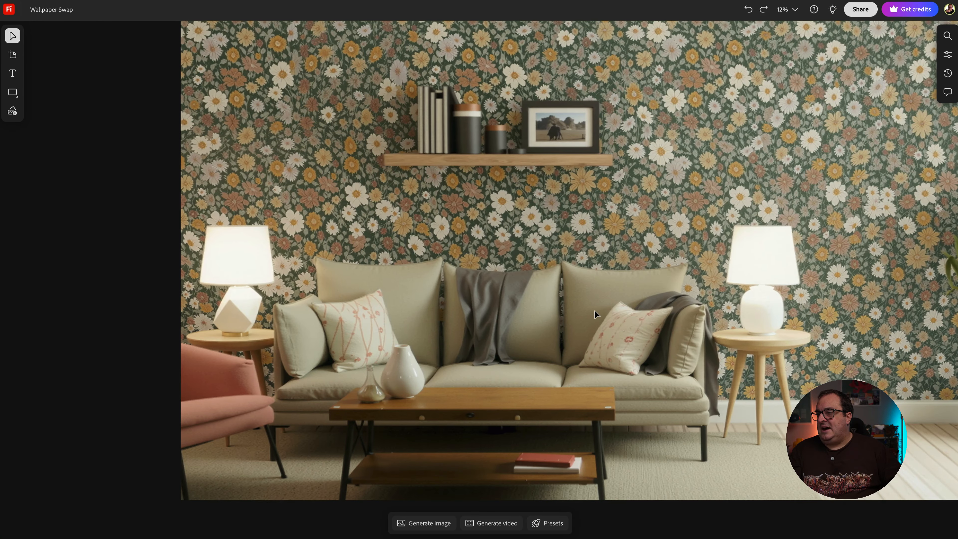
scroll(595, 310, "down", 3)
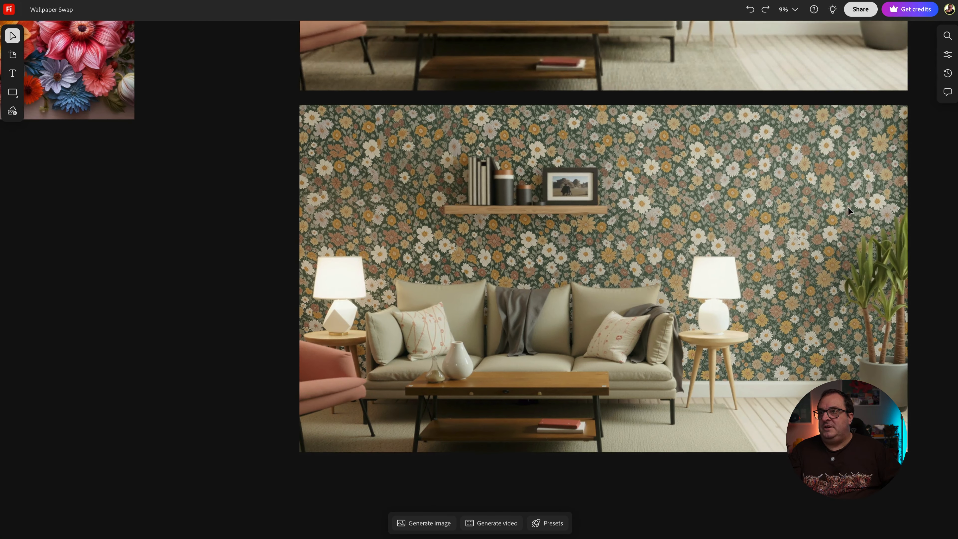
left_click(780, 147)
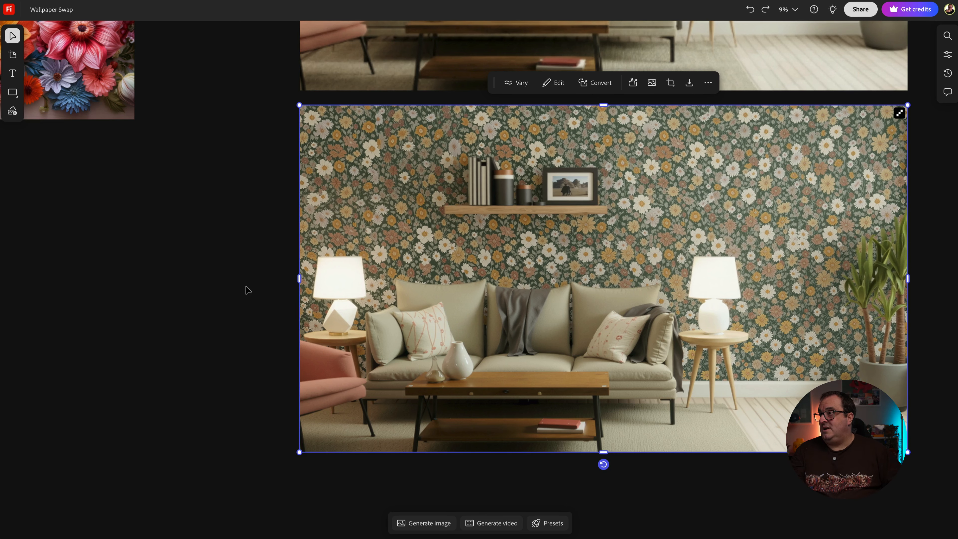
Load the generation settings of the video that starts with the plain-wall living room.
scroll(247, 290, "down", 5)
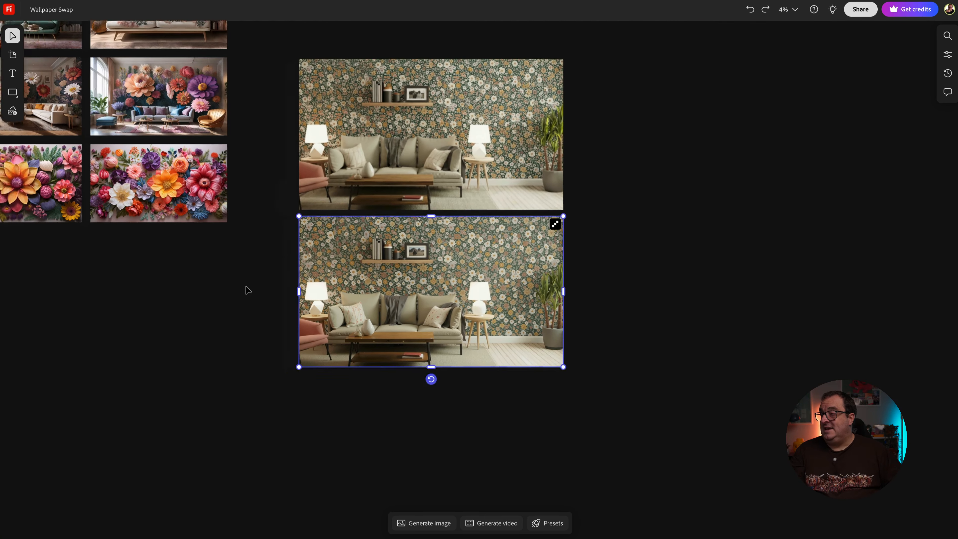
scroll(247, 289, "left", 20)
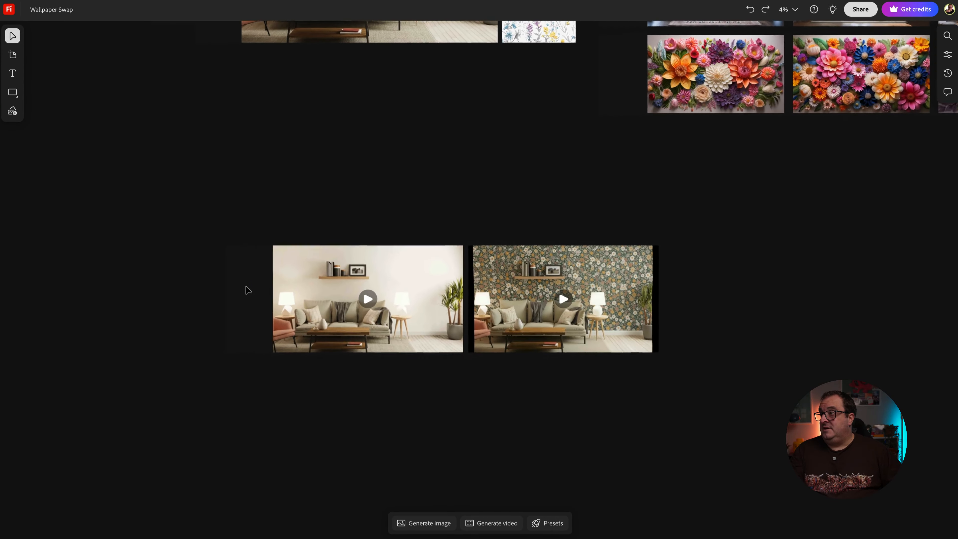
scroll(247, 290, "left", 3)
left_click(434, 281)
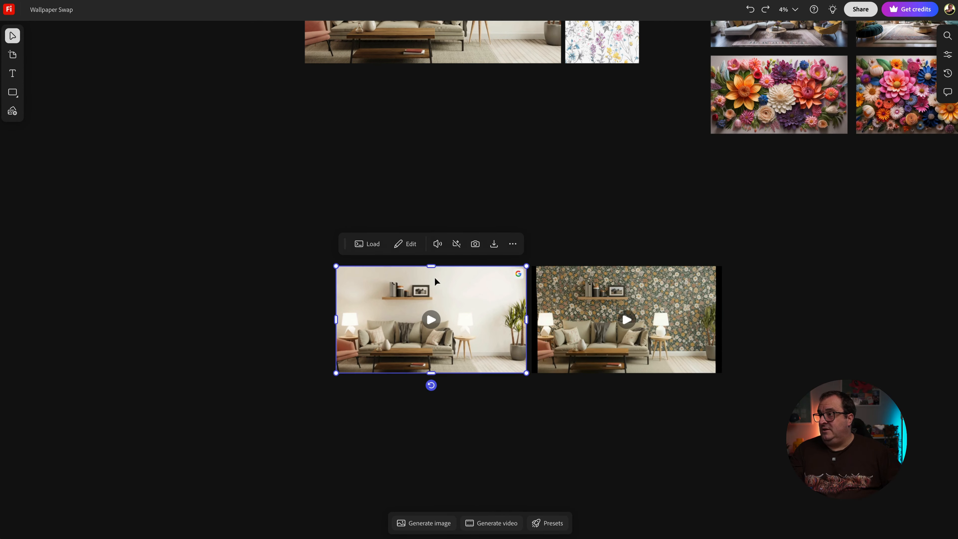
left_click(367, 244)
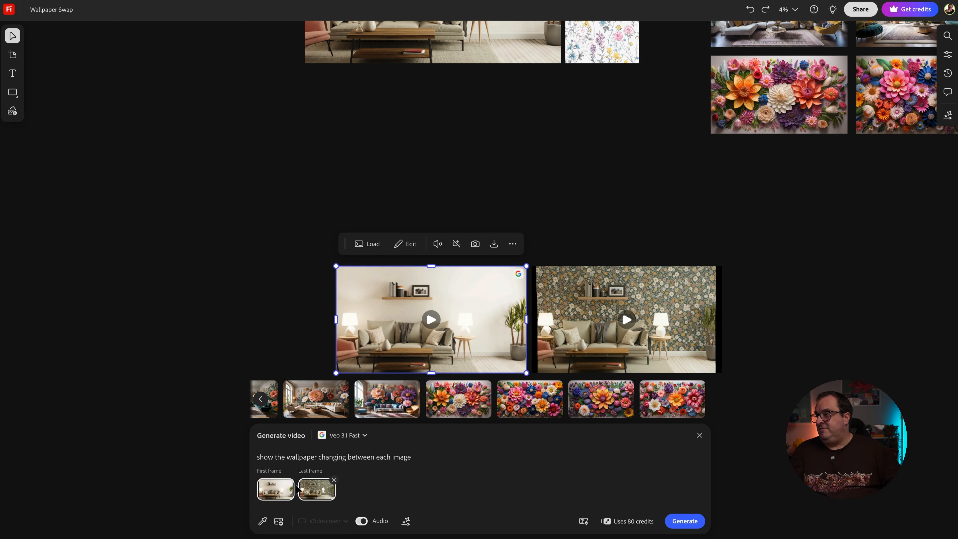
Clear the video's first and last frames and pick the plain-wall living room photo from the board as the first frame.
mouse_move(278, 494)
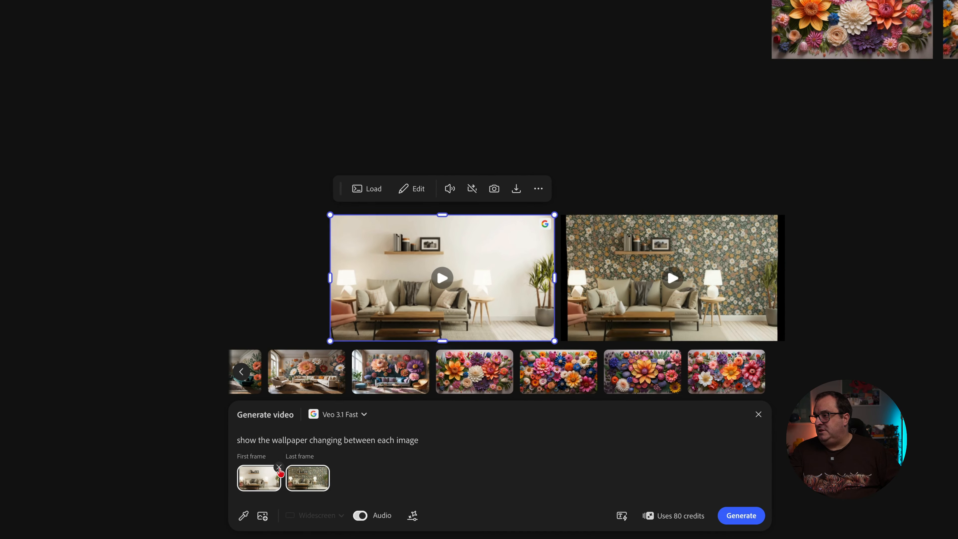
left_click(293, 480)
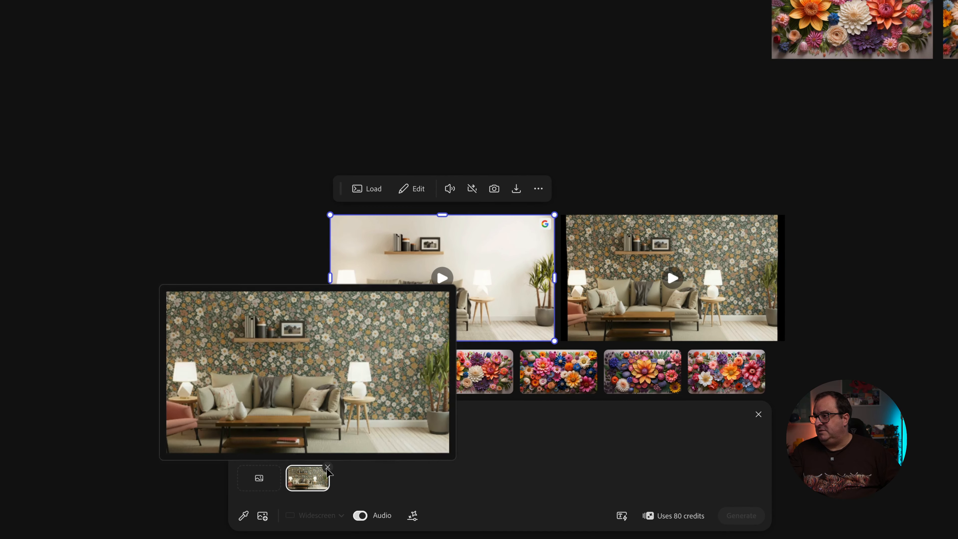
left_click(328, 467)
left_click(248, 483)
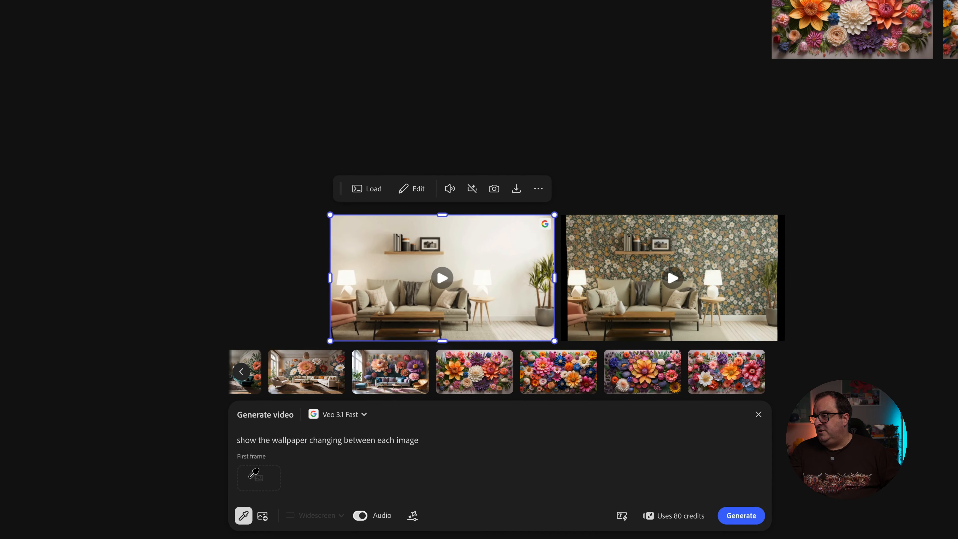
scroll(358, 290, "up", 8)
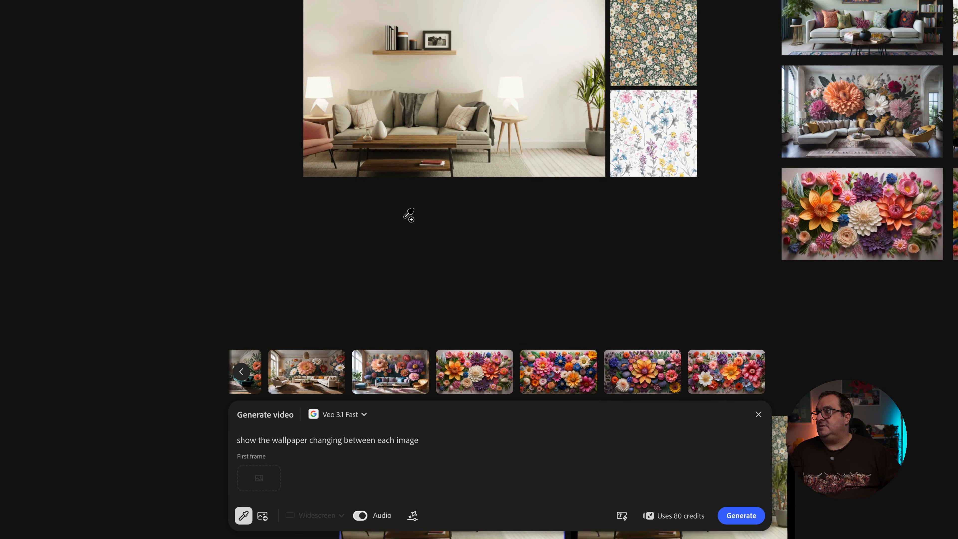
left_click(442, 75)
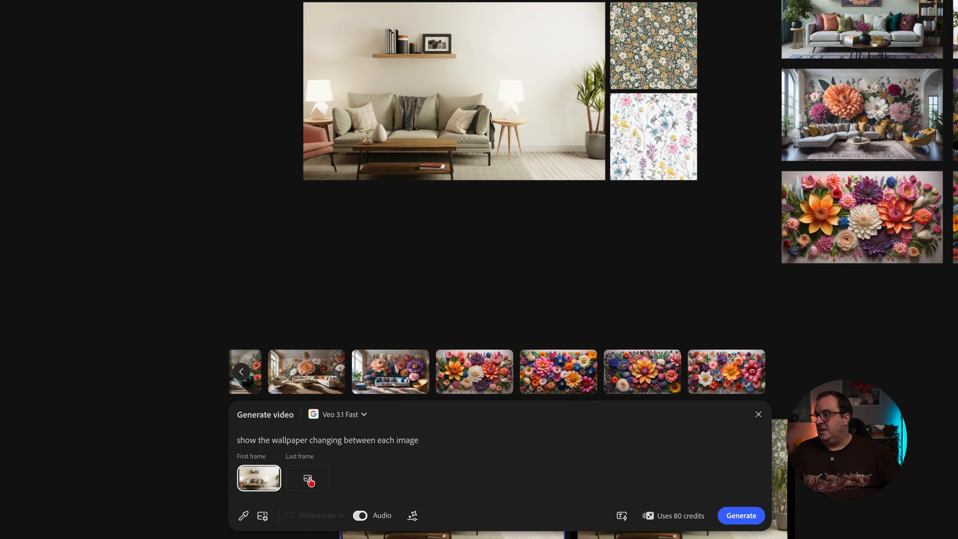
Pick the upper living room image with the dark floral wallpaper as the last frame and generate the video.
left_click(308, 478)
scroll(684, 198, "down", 6)
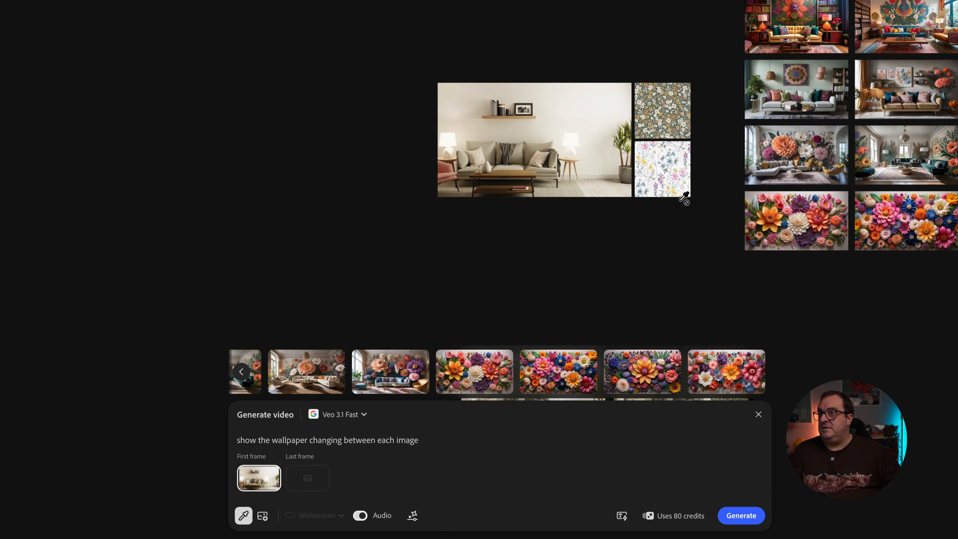
scroll(684, 198, "down", 2)
scroll(684, 198, "right", 2)
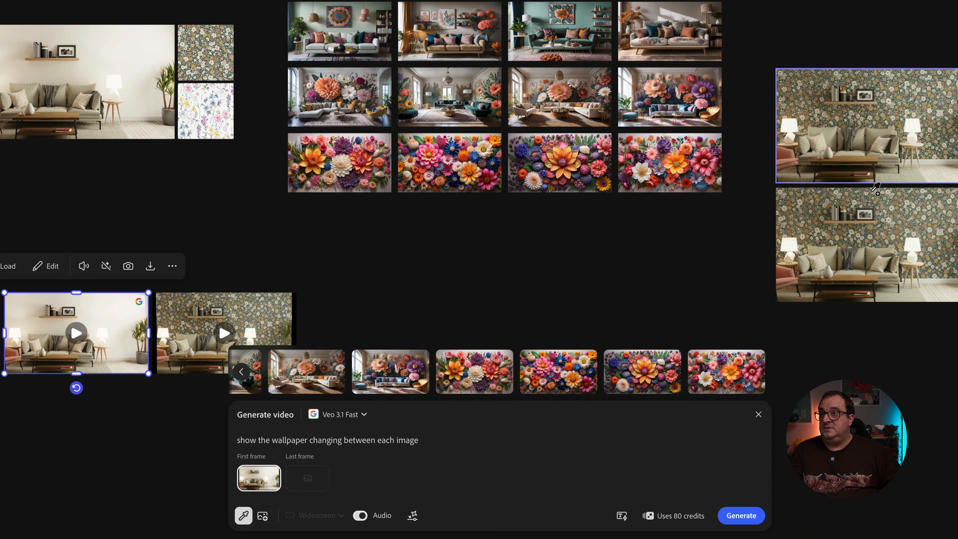
left_click(877, 110)
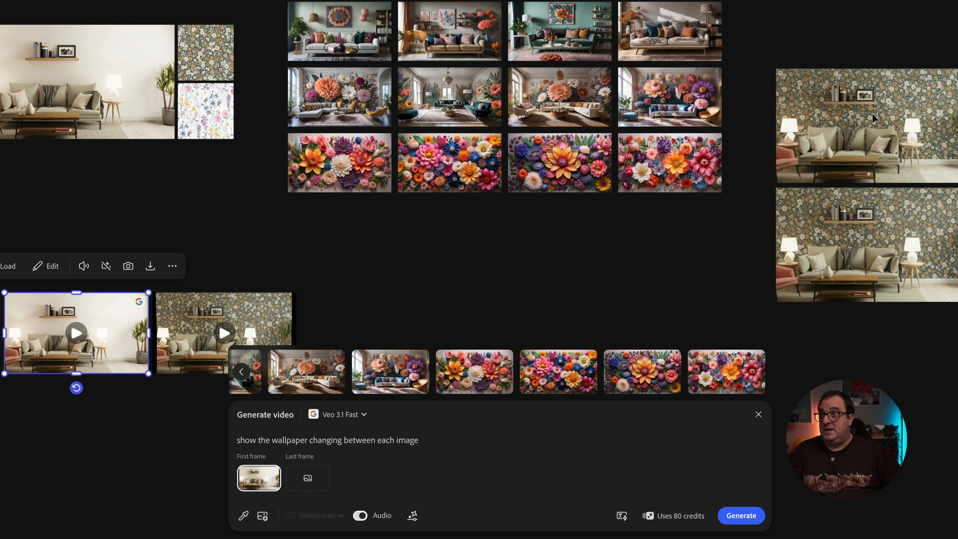
left_click(541, 481)
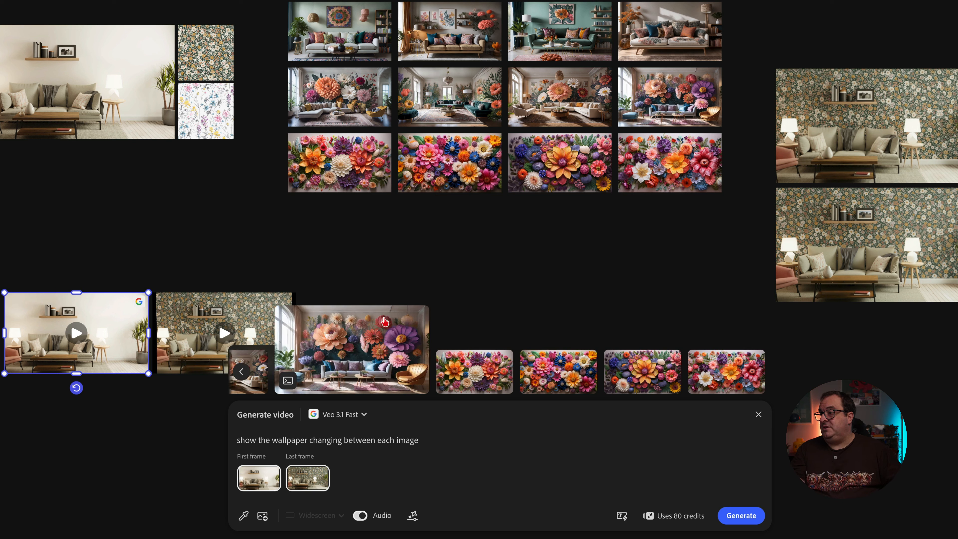
left_click(742, 516)
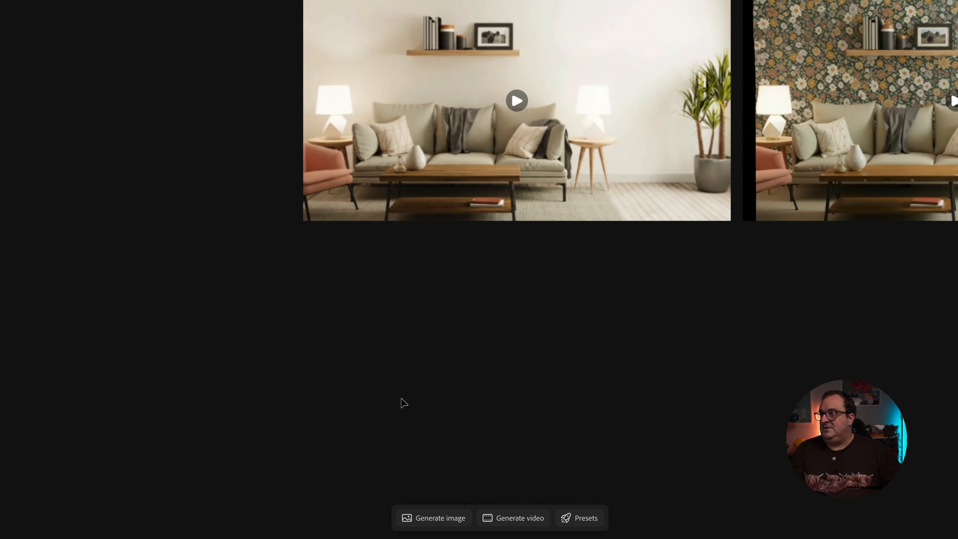
Play both living room videos on the board in turn and compare how the wallpaper changes in each.
left_click(531, 158)
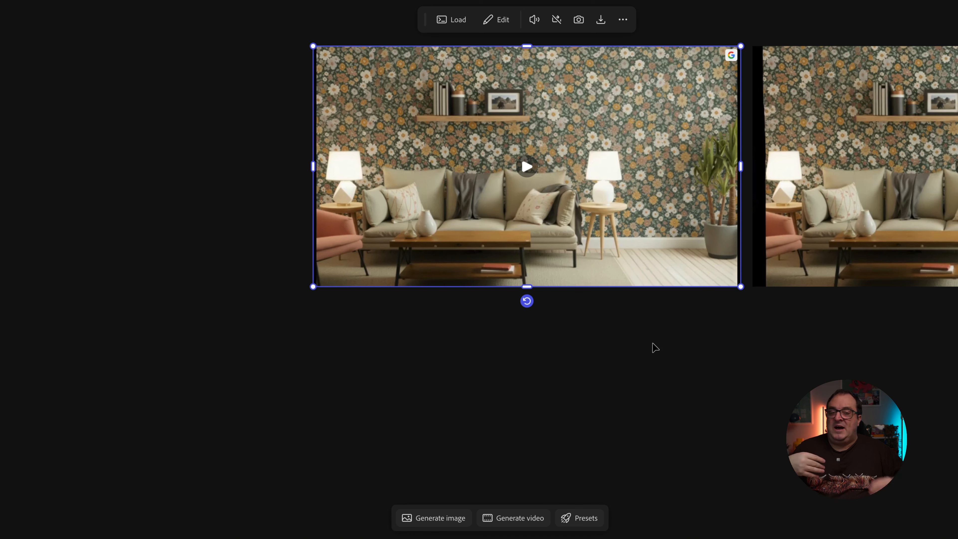
scroll(786, 366, "right", 4)
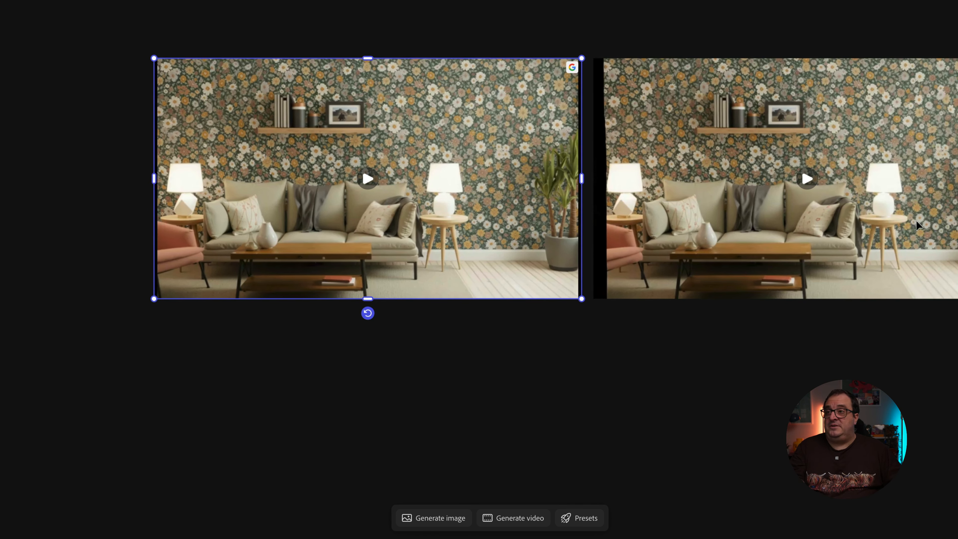
left_click(805, 180)
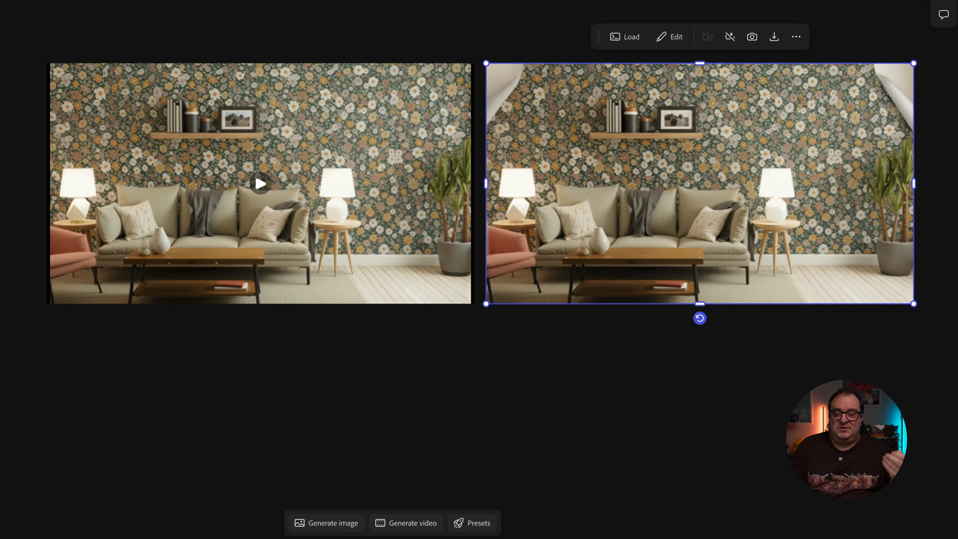
scroll(808, 359, "down", 10)
left_click(778, 368)
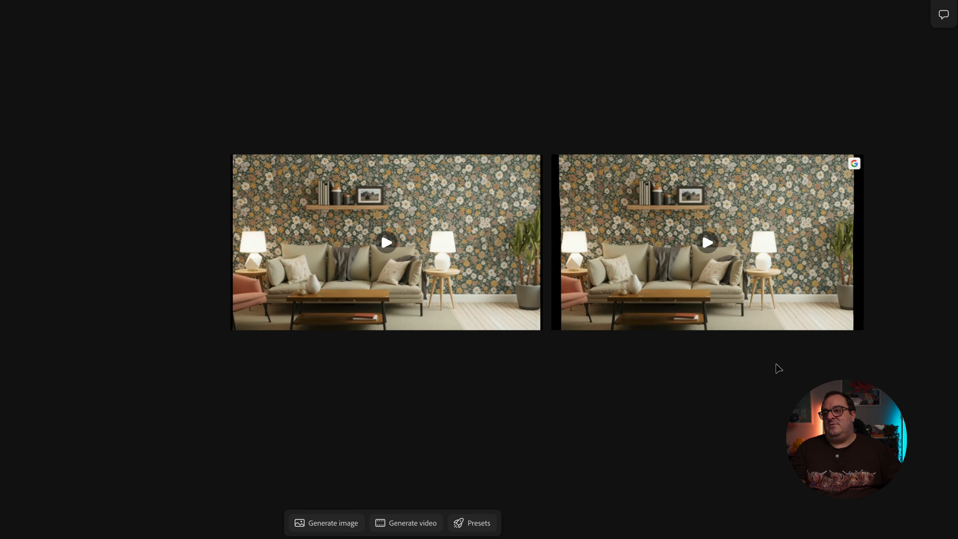